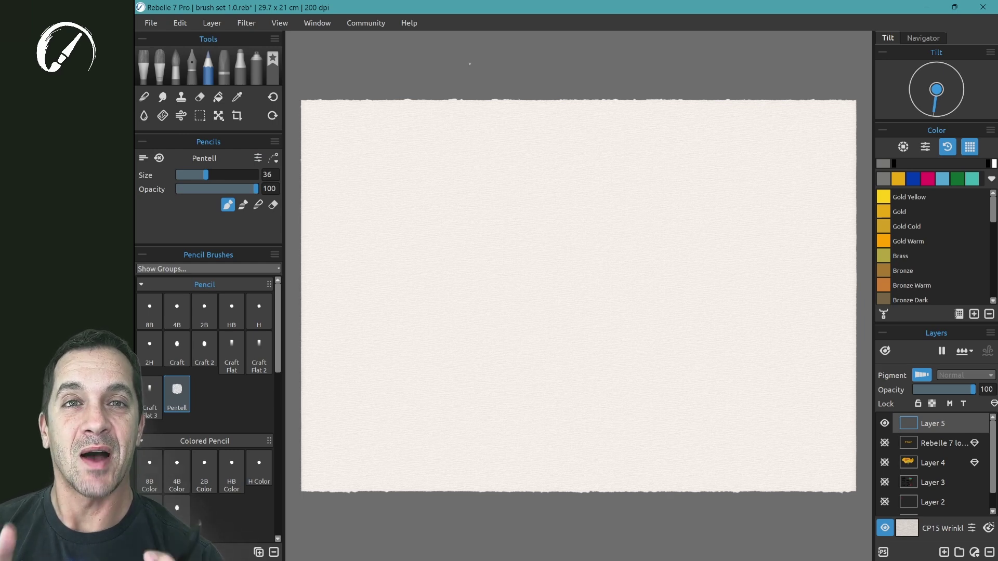
Open the Brush Creator from the Window menu and move its panel off the paper.
click(317, 23)
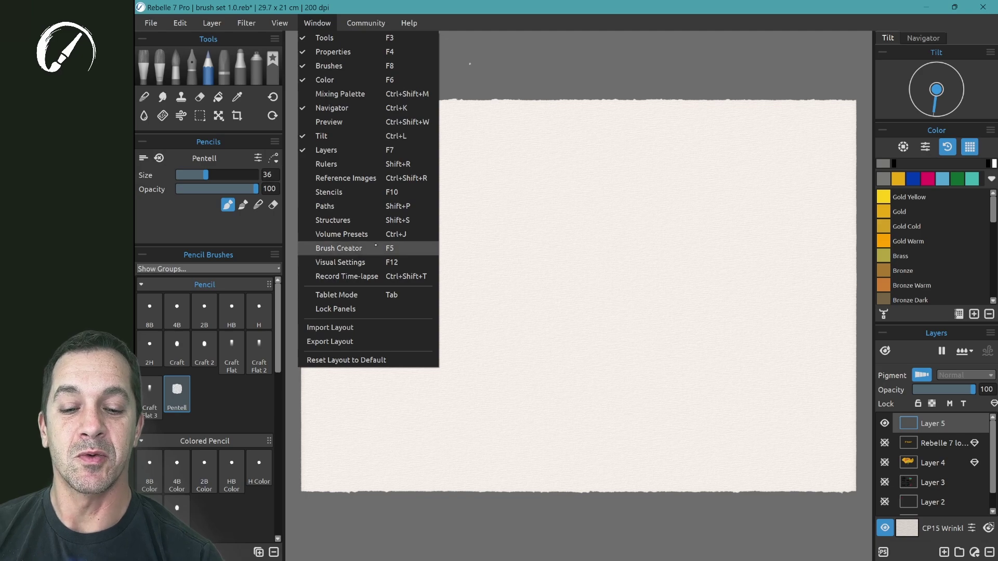
click(345, 248)
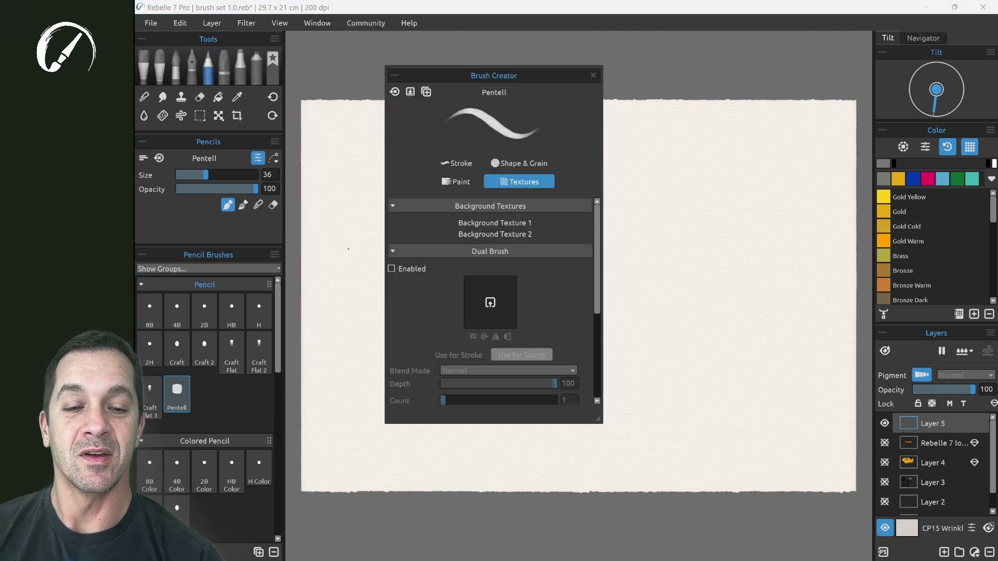
mouse_move(541, 76)
mouse_down()
mouse_move(504, 74)
mouse_move(486, 60)
mouse_up()
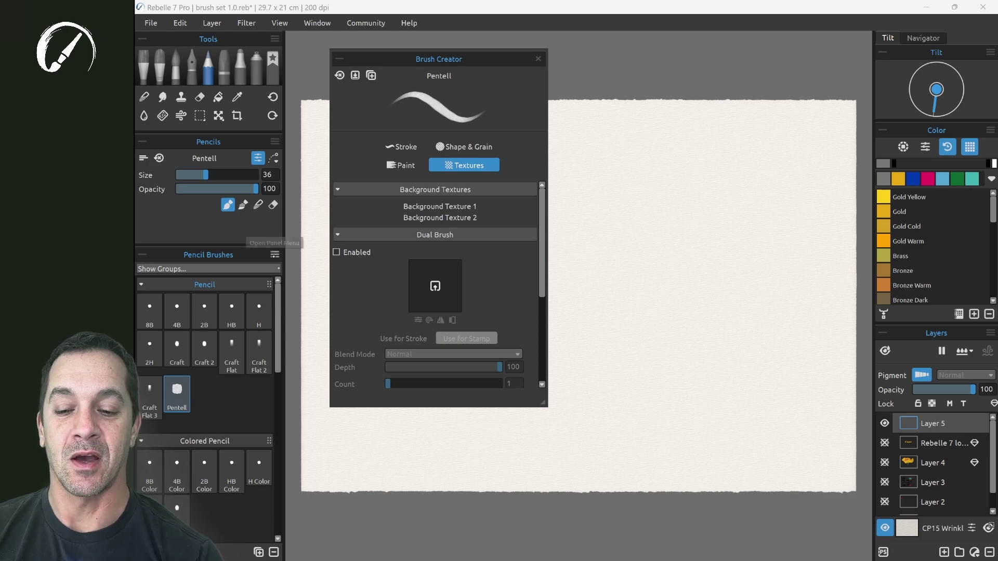
Select the Knife Grainy texture brush and paint horizontal, vertical and block test strokes.
click(272, 58)
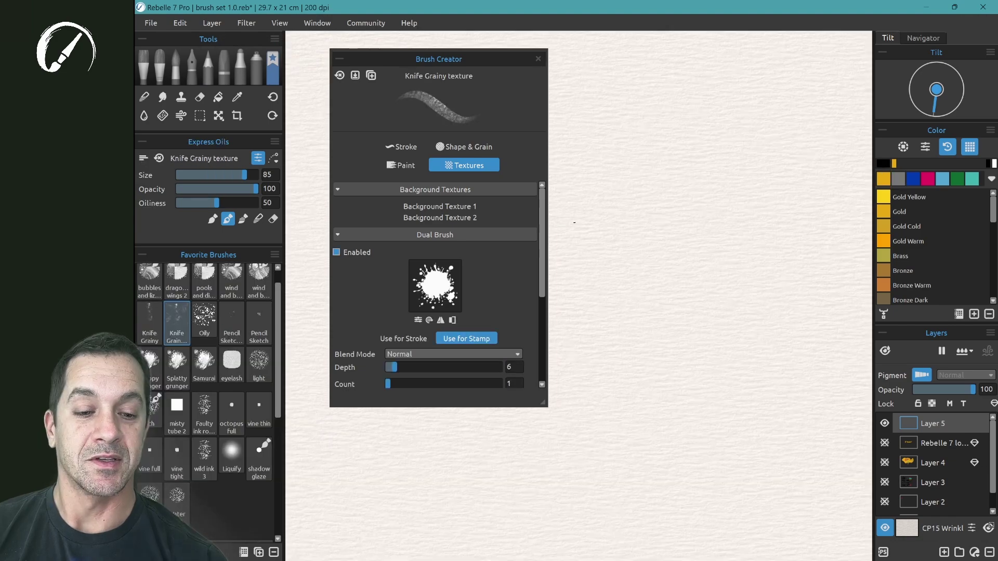
drag(550, 238, 861, 279)
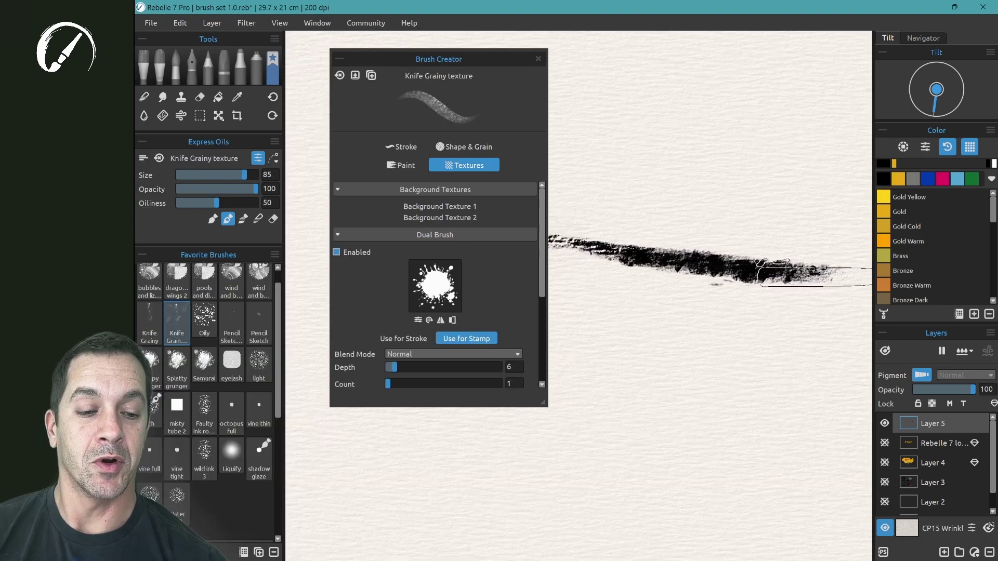
drag(551, 328, 852, 359)
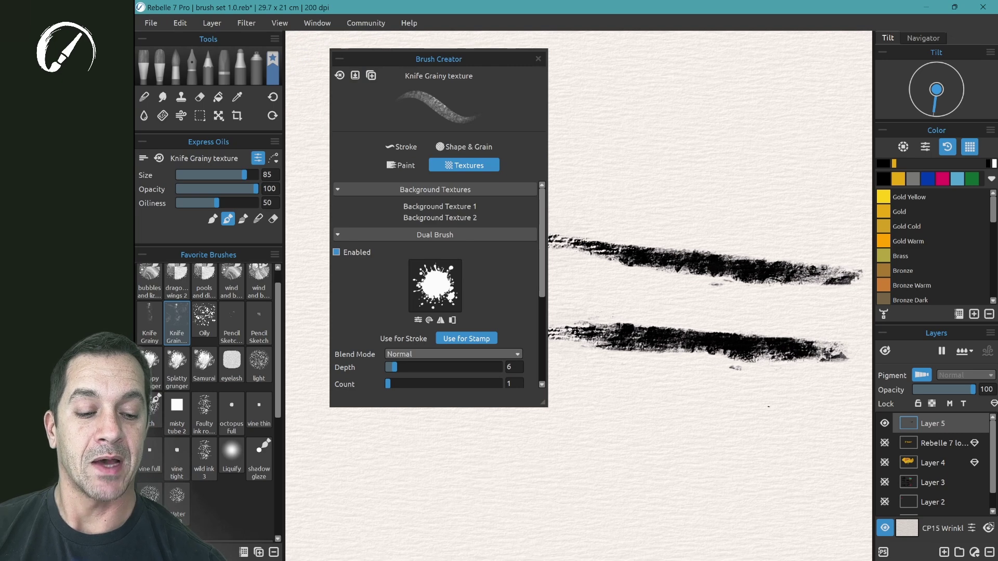
mouse_move(820, 413)
mouse_down()
mouse_move(551, 416)
mouse_move(364, 450)
mouse_move(348, 471)
mouse_move(515, 494)
mouse_move(826, 478)
mouse_up()
mouse_move(684, 130)
mouse_down()
mouse_move(663, 345)
mouse_move(670, 463)
mouse_up()
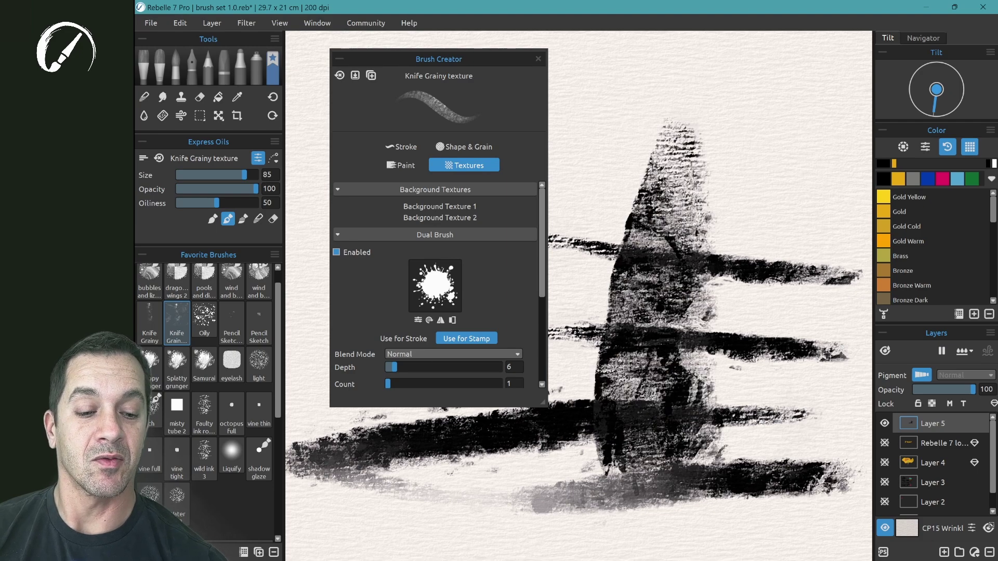
drag(756, 114, 732, 494)
scroll(764, 221, down, 3)
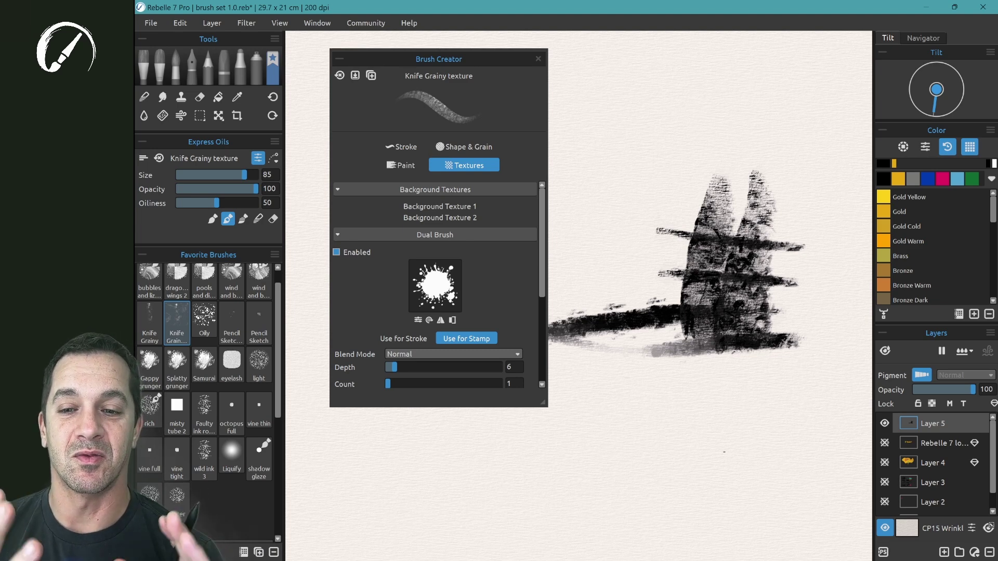
mouse_move(603, 234)
mouse_down()
mouse_move(672, 158)
mouse_move(598, 258)
mouse_move(738, 125)
mouse_move(697, 147)
mouse_move(592, 247)
mouse_move(634, 139)
mouse_move(603, 127)
mouse_move(604, 114)
mouse_move(801, 152)
mouse_move(775, 169)
mouse_move(819, 213)
mouse_up()
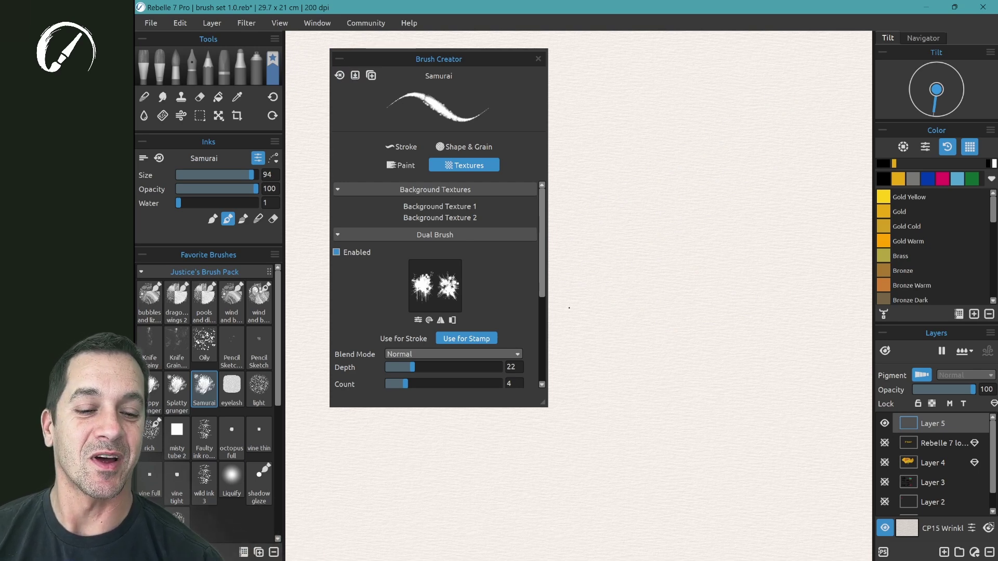
Paint zigzag and squiggly Samurai ink strokes across the middle of the paper.
mouse_move(569, 308)
mouse_down()
mouse_move(802, 102)
mouse_move(745, 214)
mouse_move(570, 404)
mouse_move(790, 278)
mouse_move(601, 412)
mouse_up()
drag(784, 341, 612, 479)
scroll(590, 510, down, 2)
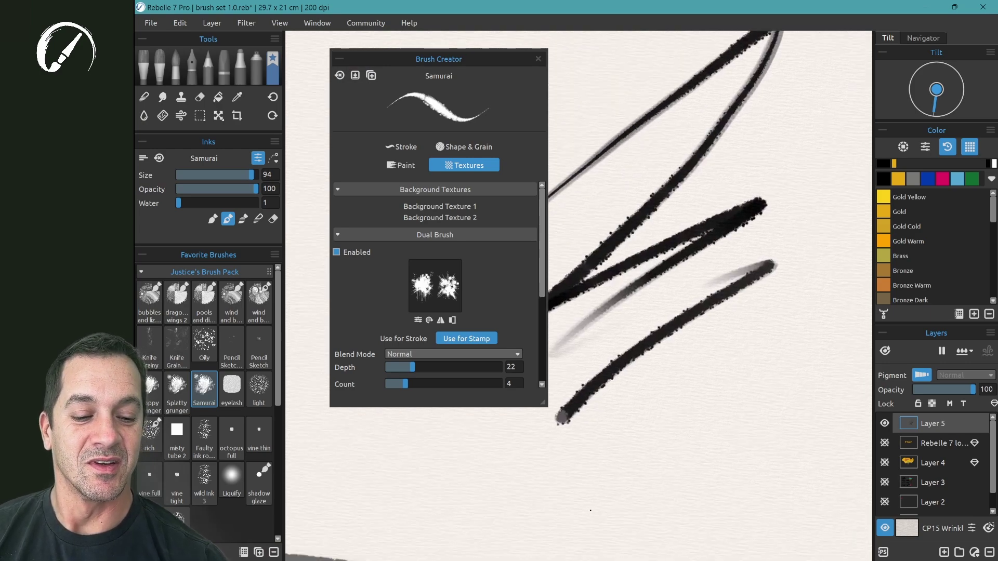
drag(591, 510, 525, 399)
mouse_move(584, 278)
mouse_down()
mouse_move(714, 251)
mouse_move(749, 273)
mouse_move(769, 272)
mouse_up()
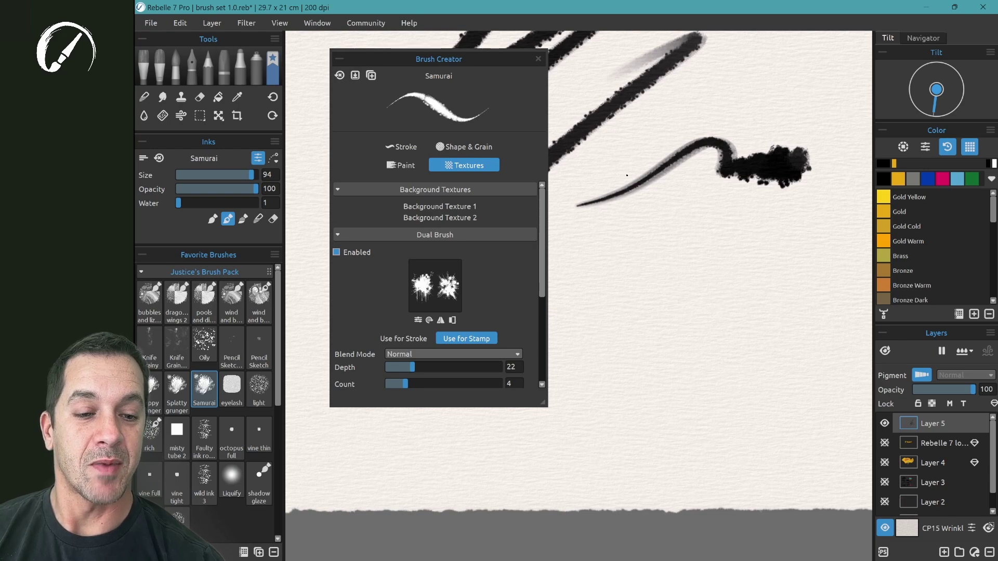
scroll(627, 175, up, 3)
mouse_move(577, 289)
mouse_down()
mouse_move(626, 272)
mouse_move(719, 263)
mouse_move(673, 350)
mouse_move(681, 383)
mouse_up()
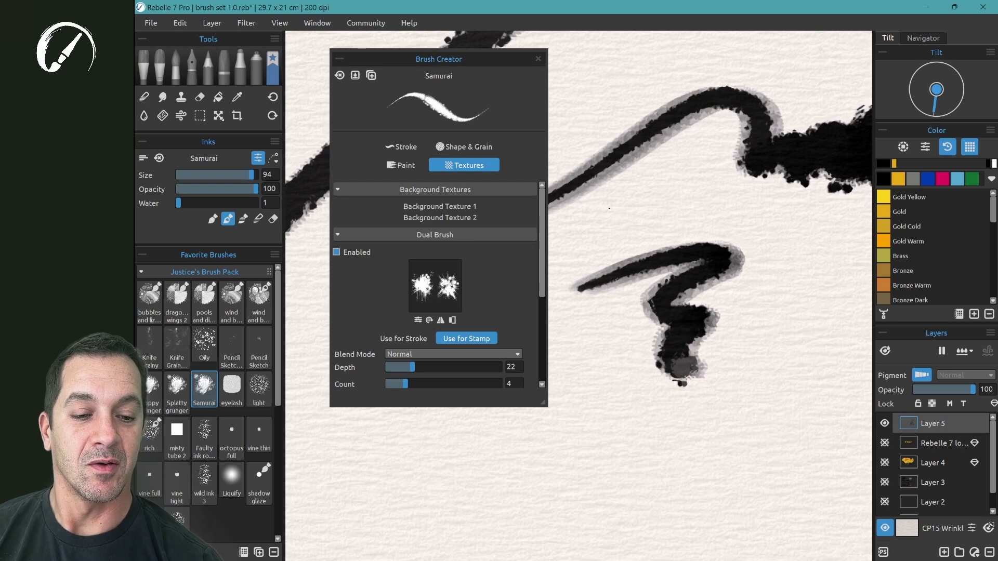
Add a fan of vertical and diagonal ink strokes above the squiggle.
drag(609, 209, 632, 281)
drag(631, 179, 645, 273)
drag(659, 155, 660, 254)
drag(685, 169, 686, 247)
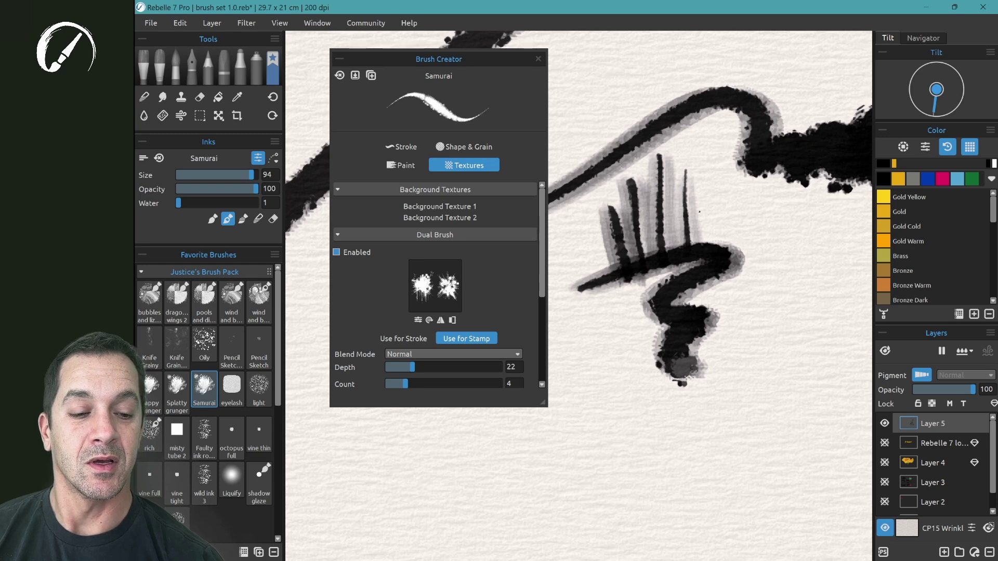
drag(720, 180, 694, 252)
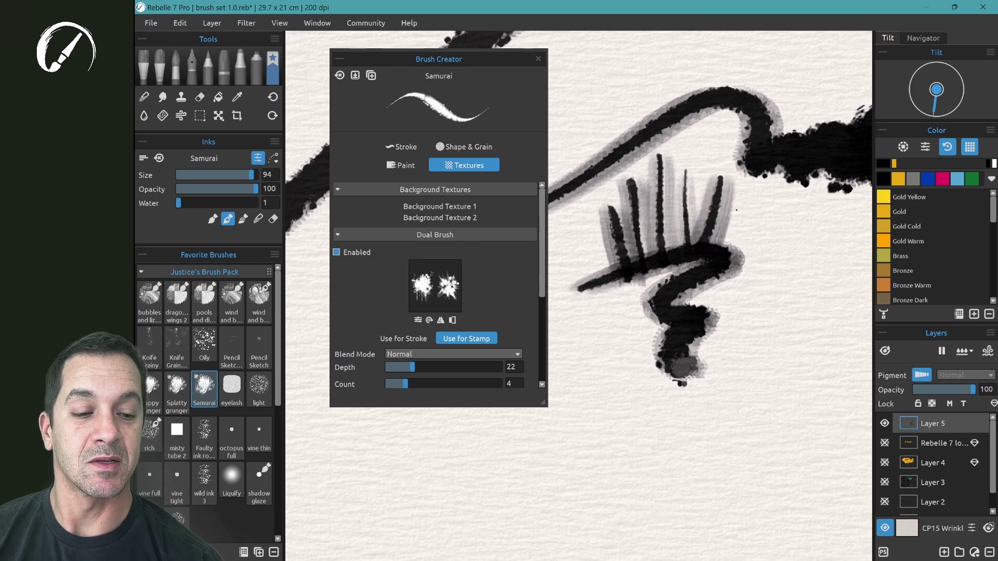
drag(750, 208, 720, 259)
Dab splattery ink blobs and add short strokes and drips around them.
drag(622, 356, 622, 356)
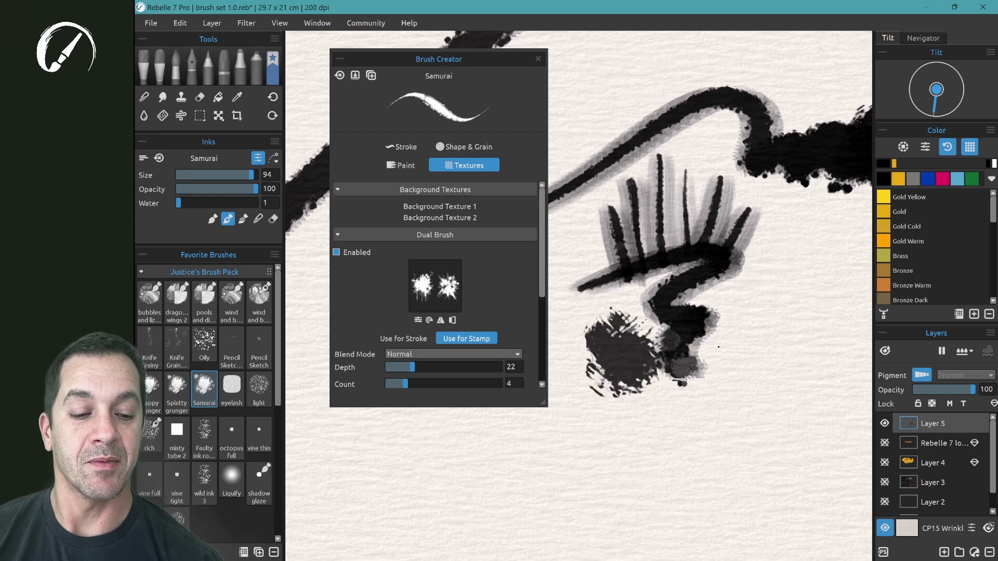
mouse_move(718, 347)
mouse_down()
mouse_move(680, 351)
mouse_move(705, 336)
mouse_move(790, 340)
mouse_move(821, 316)
mouse_move(802, 337)
mouse_move(773, 344)
mouse_move(831, 283)
mouse_move(831, 325)
mouse_up()
mouse_move(829, 280)
mouse_down()
mouse_move(826, 247)
mouse_move(804, 250)
mouse_up()
mouse_move(800, 327)
mouse_down()
mouse_move(784, 283)
mouse_move(772, 287)
mouse_move(780, 318)
mouse_move(753, 281)
mouse_up()
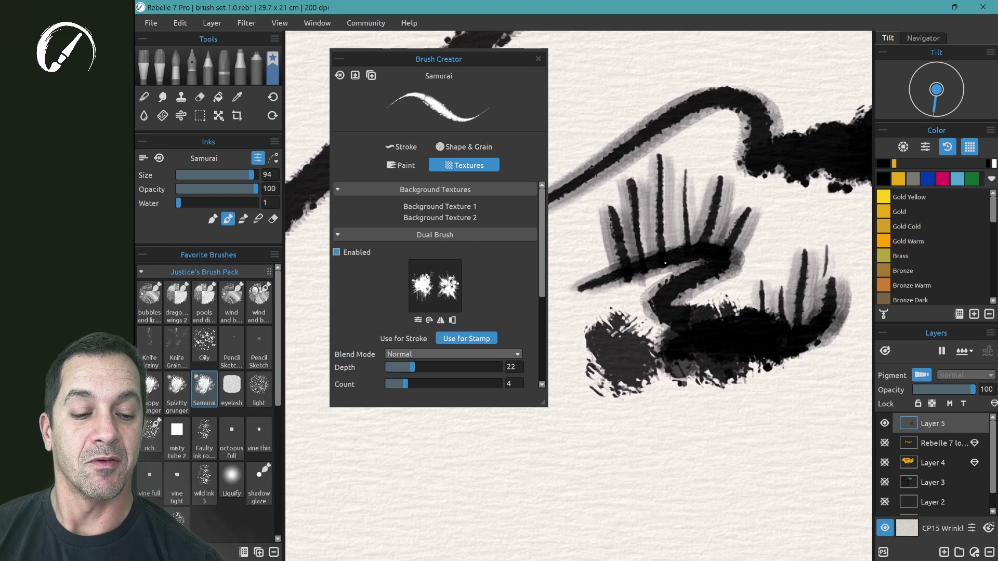
mouse_move(685, 448)
mouse_down()
mouse_move(727, 374)
mouse_move(712, 358)
mouse_up()
click(741, 433)
drag(742, 395, 740, 372)
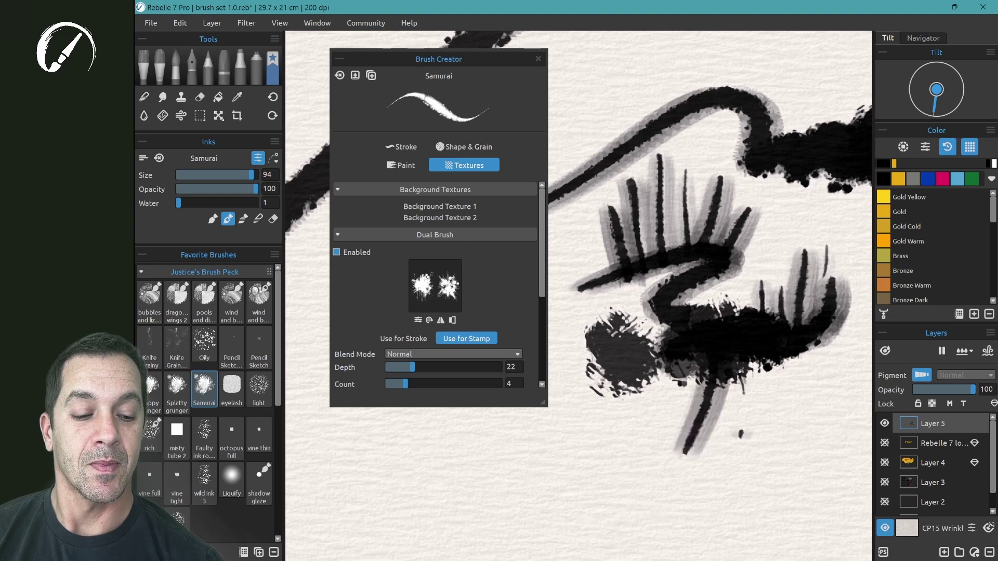
mouse_move(776, 418)
mouse_down()
mouse_move(775, 379)
mouse_move(750, 335)
mouse_move(776, 385)
mouse_move(749, 359)
mouse_up()
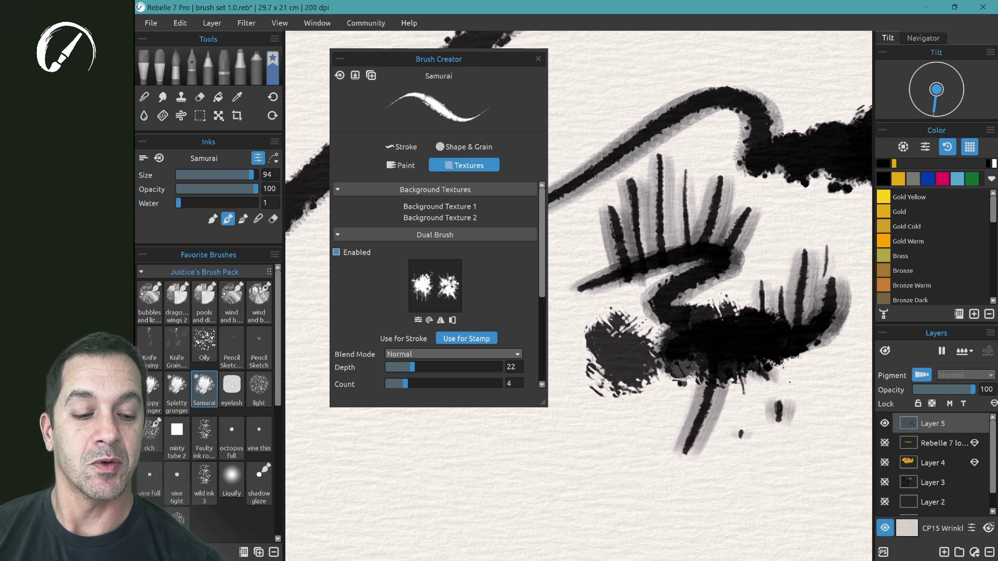
drag(796, 387, 805, 341)
drag(774, 403, 737, 359)
mouse_move(512, 458)
mouse_down()
mouse_move(679, 345)
mouse_move(646, 379)
mouse_move(624, 434)
mouse_move(488, 489)
mouse_up()
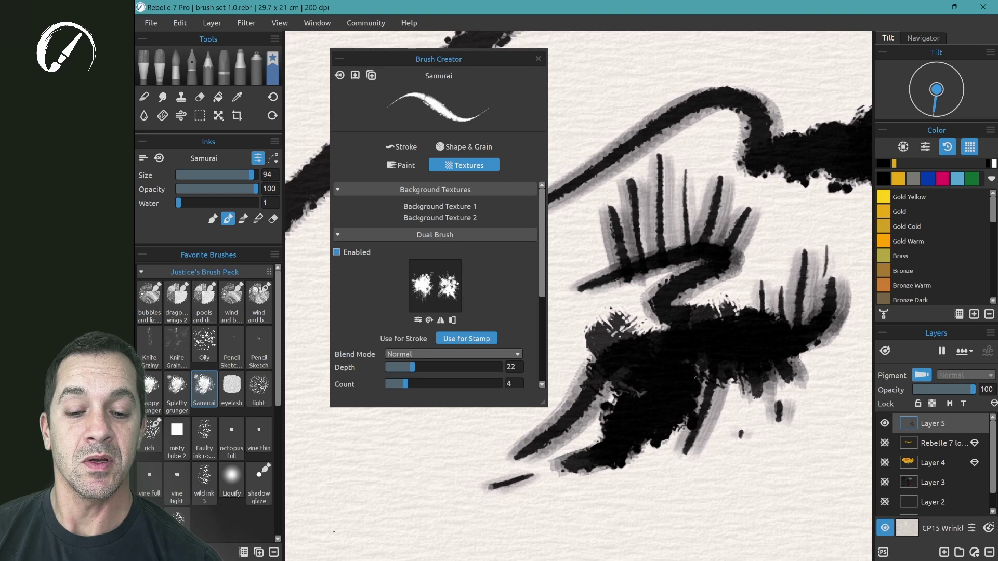
Paint a thick ink stroke along the bottom, enable Use for Stamp, and show Background Texture 1.
scroll(533, 248, down, 5)
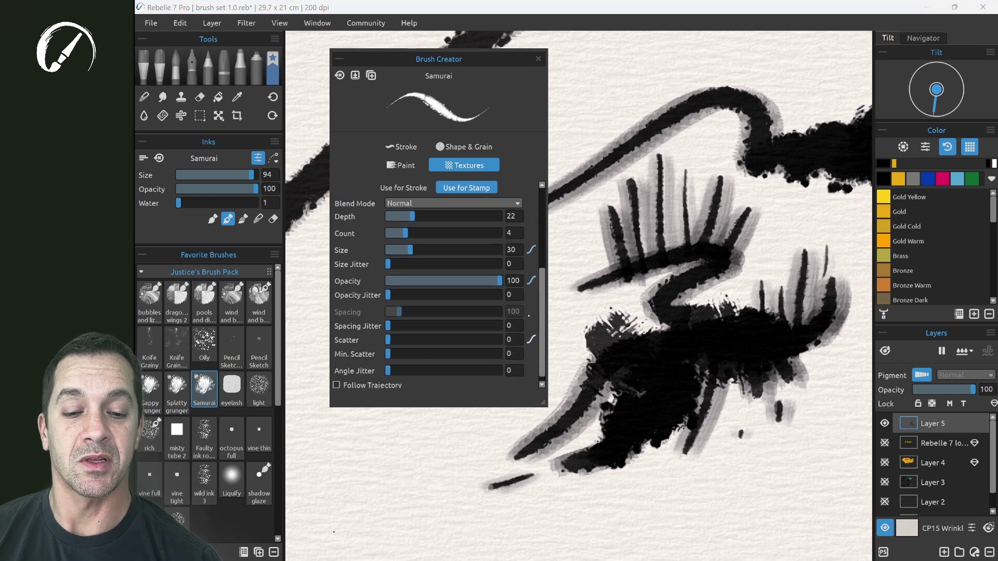
mouse_move(324, 456)
mouse_down()
mouse_move(418, 426)
mouse_move(419, 479)
mouse_move(474, 504)
mouse_move(617, 502)
mouse_move(758, 482)
mouse_move(702, 517)
mouse_move(853, 520)
mouse_up()
click(466, 188)
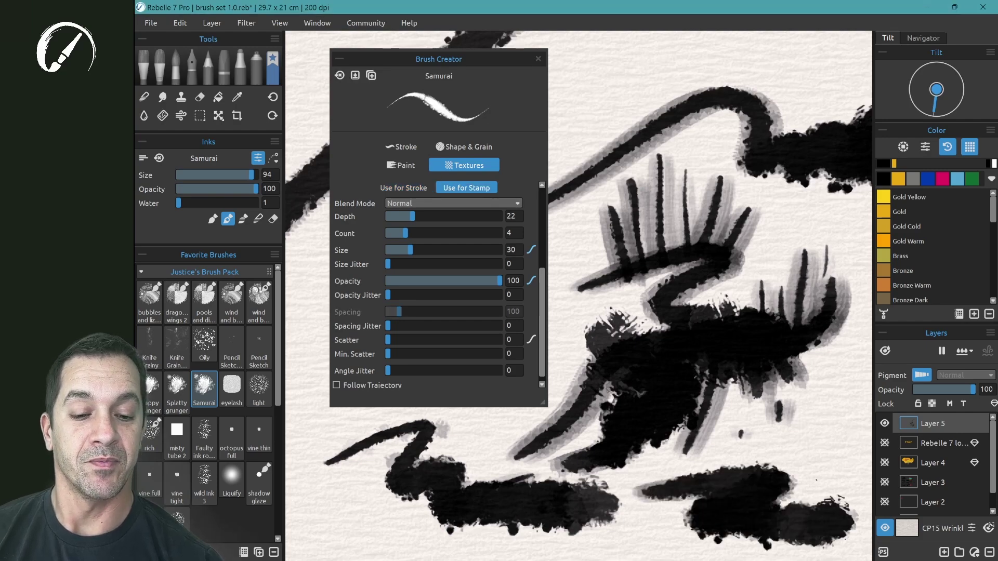
scroll(439, 286, up, 5)
click(439, 191)
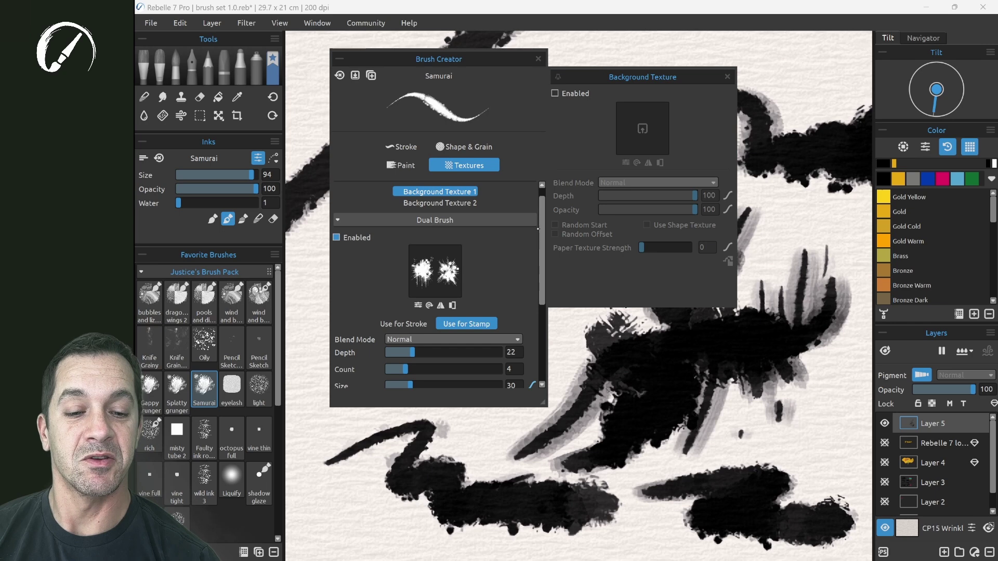
Enable Default Color on the Paint settings and test grey and Gold Yellow strokes.
click(401, 164)
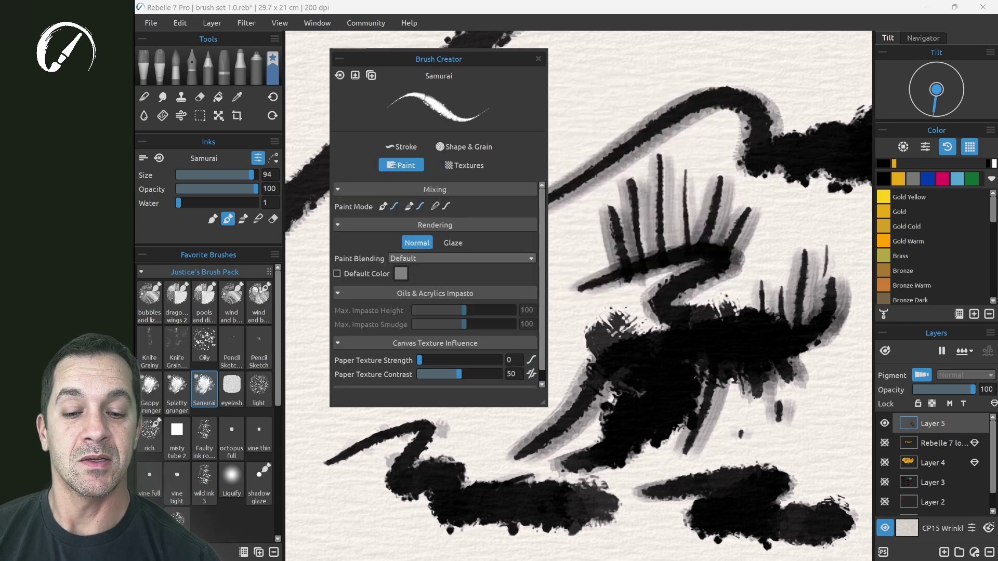
click(337, 273)
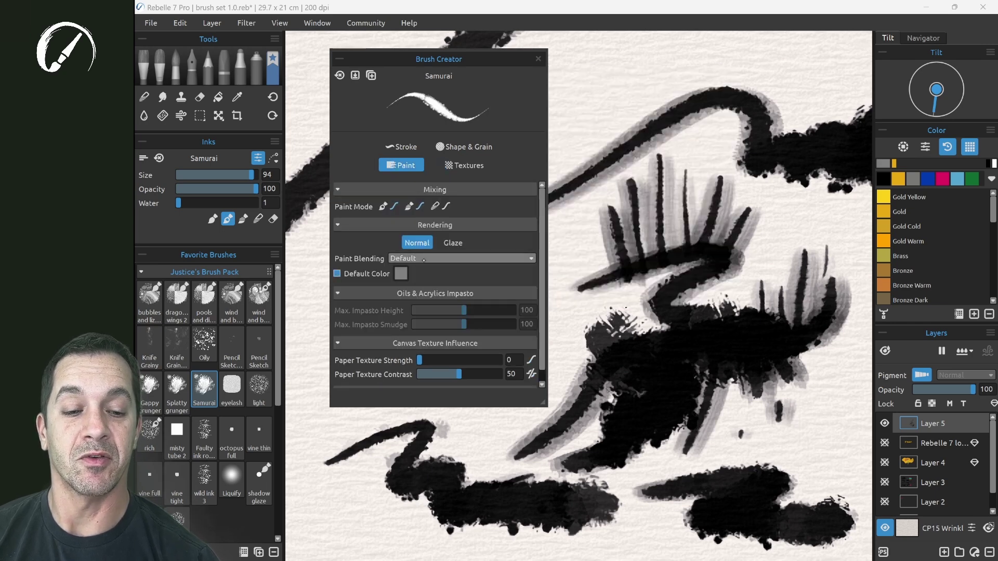
mouse_move(587, 133)
mouse_down()
mouse_move(690, 76)
mouse_move(623, 126)
mouse_move(667, 203)
mouse_up()
click(899, 197)
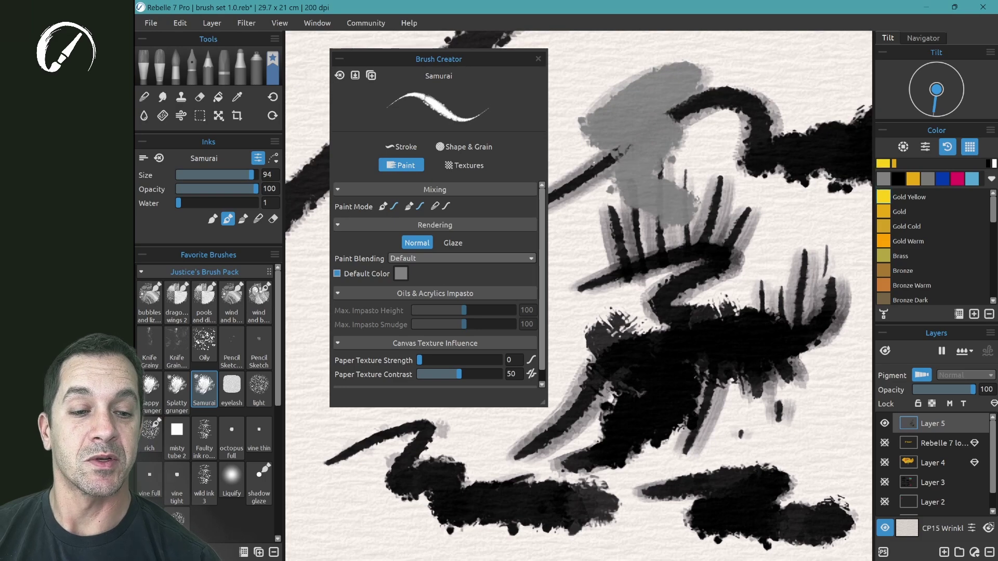
mouse_move(598, 150)
mouse_down()
mouse_move(675, 169)
mouse_move(660, 257)
mouse_up()
Set the default colour to dark magenta #800031 and paint it over the yellow area.
click(400, 274)
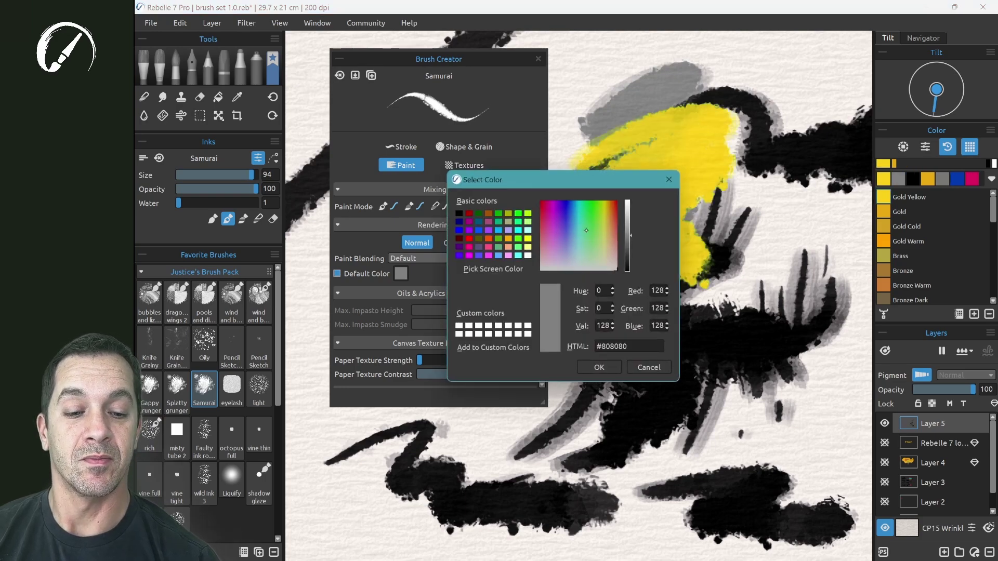
click(544, 201)
click(605, 365)
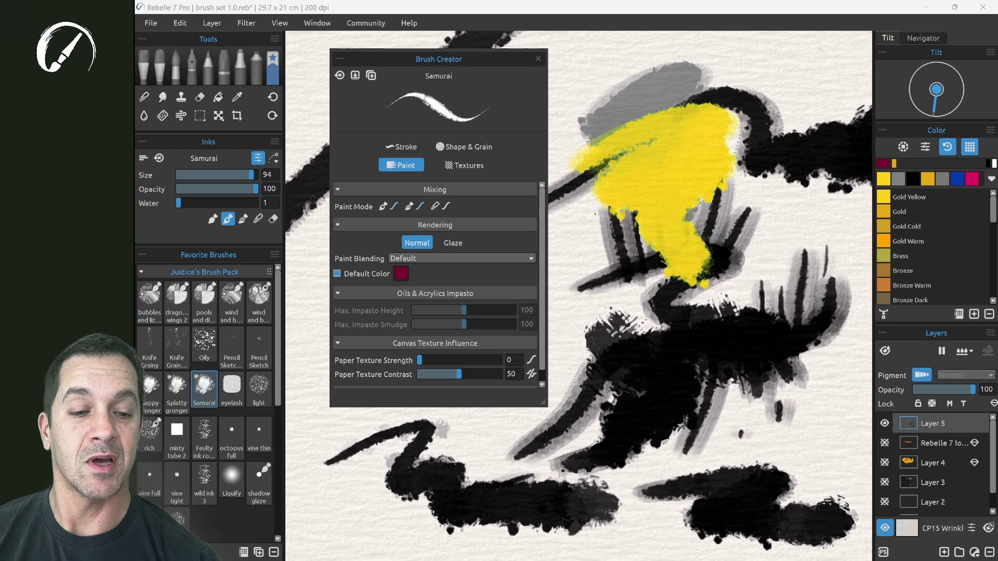
mouse_move(595, 213)
mouse_down()
mouse_move(675, 218)
mouse_move(670, 338)
mouse_up()
drag(571, 151, 577, 286)
drag(624, 135, 635, 194)
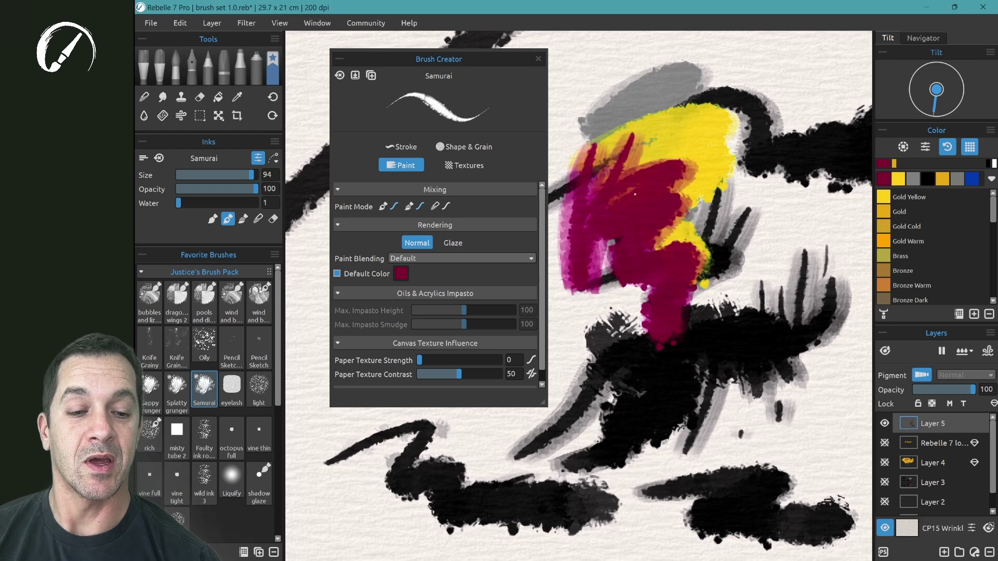
mouse_move(608, 242)
mouse_down()
mouse_move(572, 296)
mouse_move(644, 354)
mouse_up()
Draw two thin black lines with the eyelash brush, then cover them with Samurai magenta.
click(231, 385)
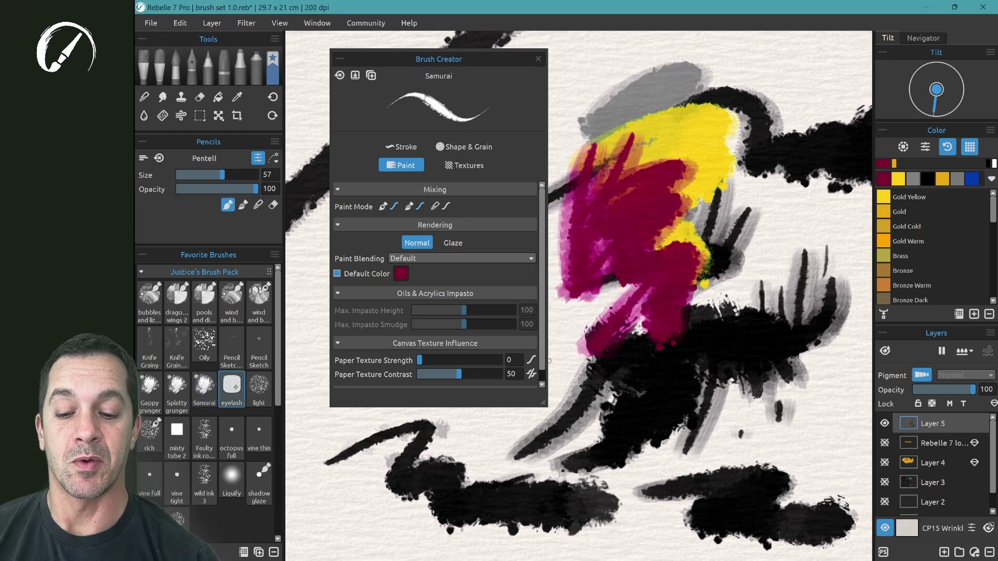
drag(662, 75, 632, 246)
drag(747, 115, 668, 211)
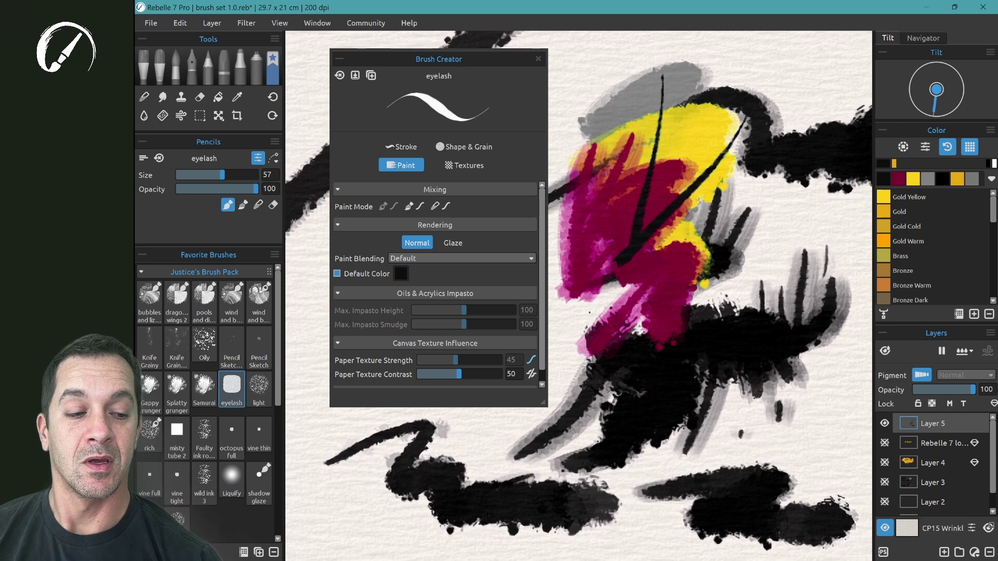
click(204, 387)
mouse_move(624, 172)
mouse_down()
mouse_move(669, 189)
mouse_move(724, 245)
mouse_move(778, 334)
mouse_move(769, 326)
mouse_up()
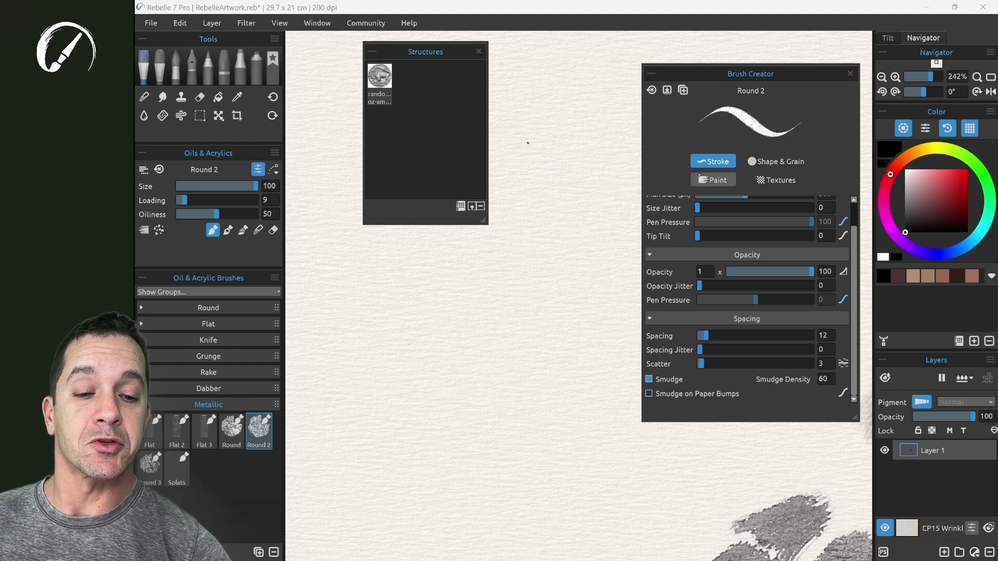
Drag the buffalo coin structure onto the canvas, apply it, and collapse the Structures list.
drag(379, 78, 439, 281)
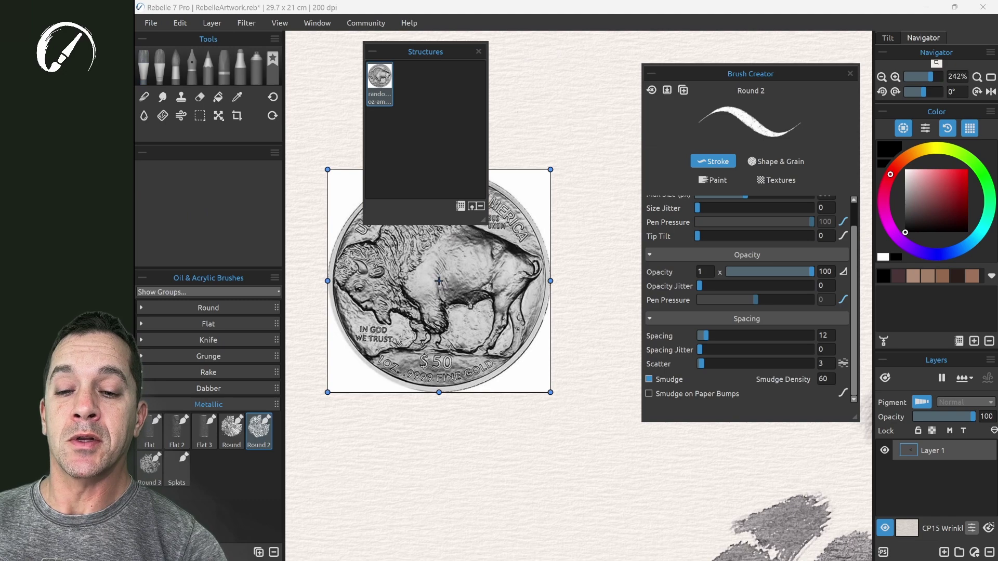
click(571, 101)
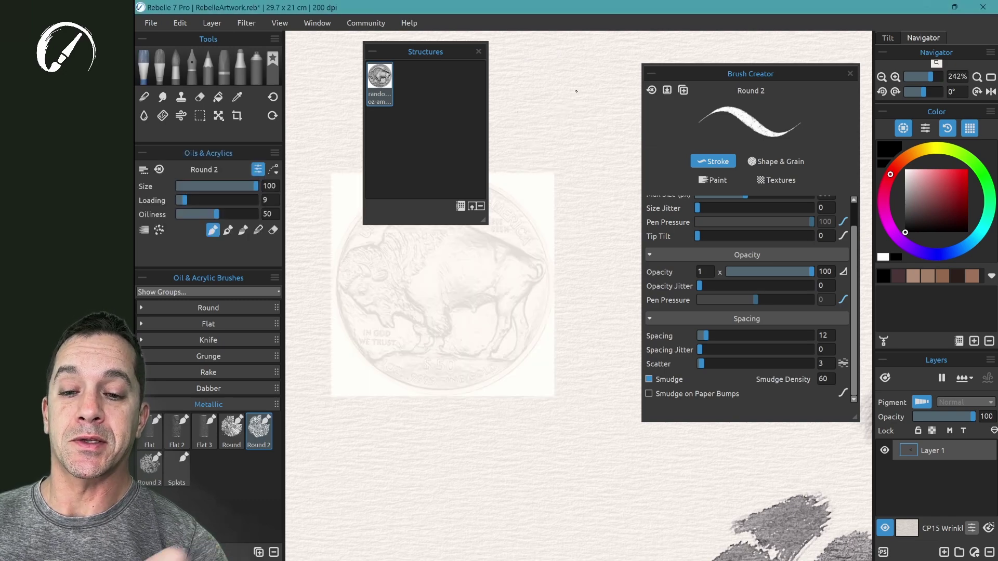
click(372, 52)
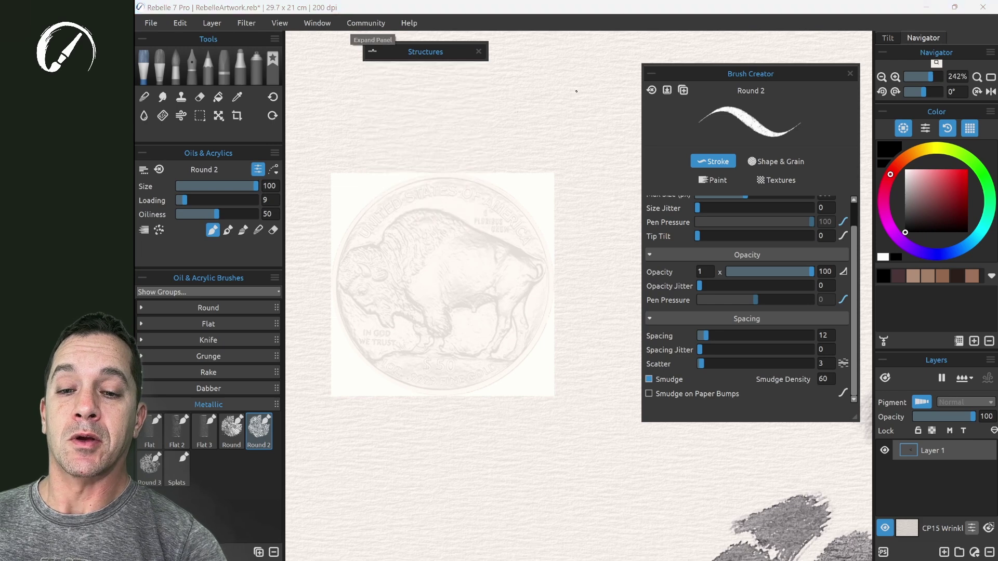
Close the Structures list and paint Metallic Round 2 strokes over the coin's upper left.
click(426, 50)
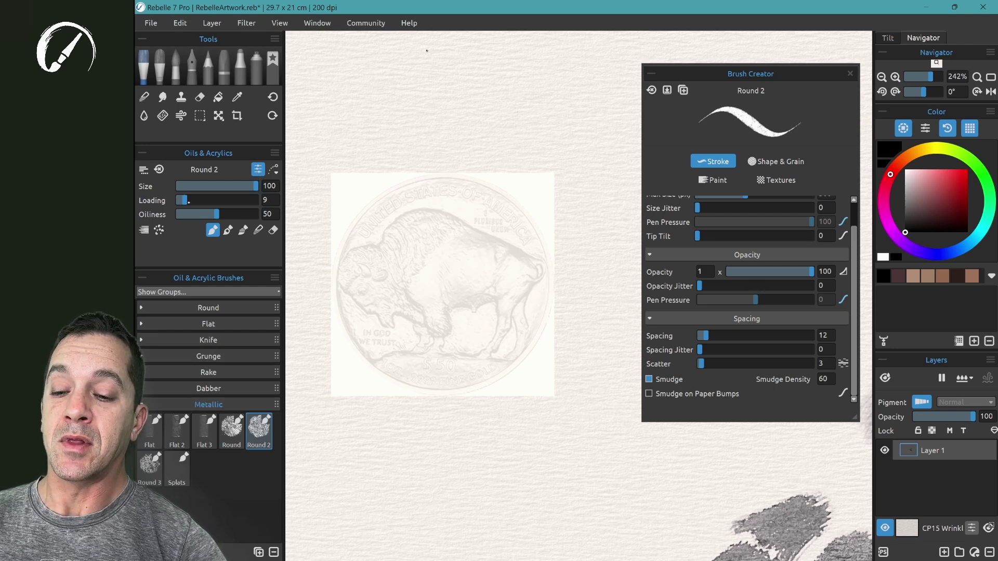
mouse_move(385, 177)
mouse_down()
mouse_move(310, 305)
mouse_move(423, 127)
mouse_move(314, 332)
mouse_move(443, 144)
mouse_move(326, 361)
mouse_move(456, 158)
mouse_move(346, 382)
mouse_move(474, 163)
mouse_move(358, 403)
mouse_move(482, 156)
mouse_move(350, 439)
mouse_up()
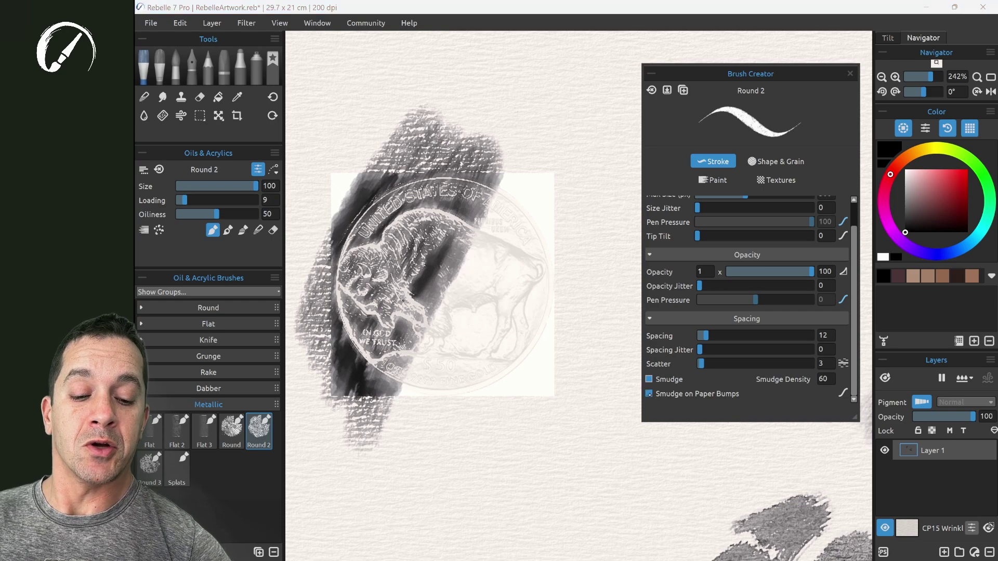
Enable Smudge on Paper Bumps and paint diagonal metallic strokes across the coin.
click(648, 394)
mouse_move(409, 433)
mouse_down()
mouse_move(525, 184)
mouse_move(453, 326)
mouse_move(438, 326)
mouse_move(541, 154)
mouse_move(432, 388)
mouse_move(434, 400)
mouse_move(561, 170)
mouse_move(451, 435)
mouse_move(542, 238)
mouse_move(542, 293)
mouse_move(512, 404)
mouse_move(607, 225)
mouse_move(537, 478)
mouse_up()
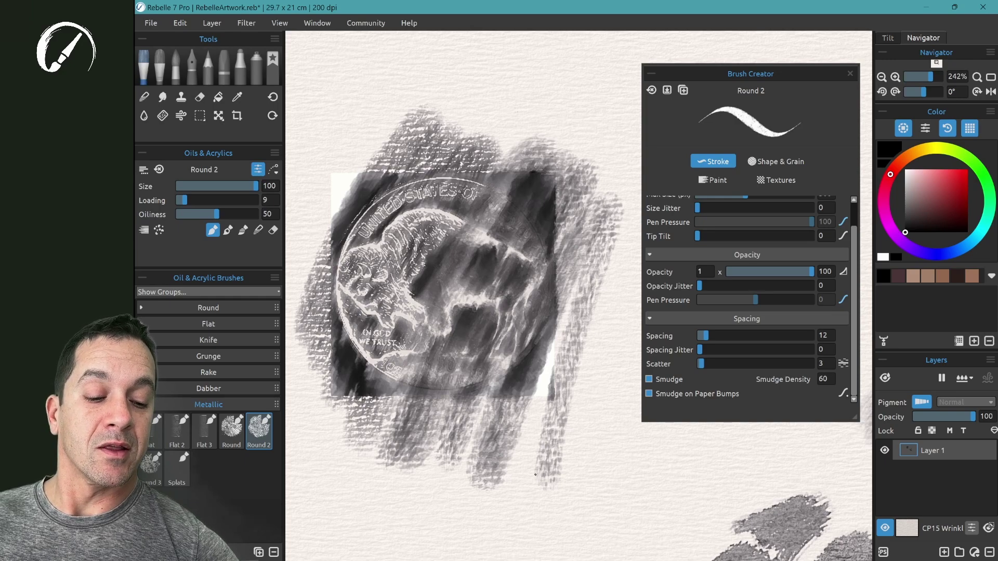
click(843, 393)
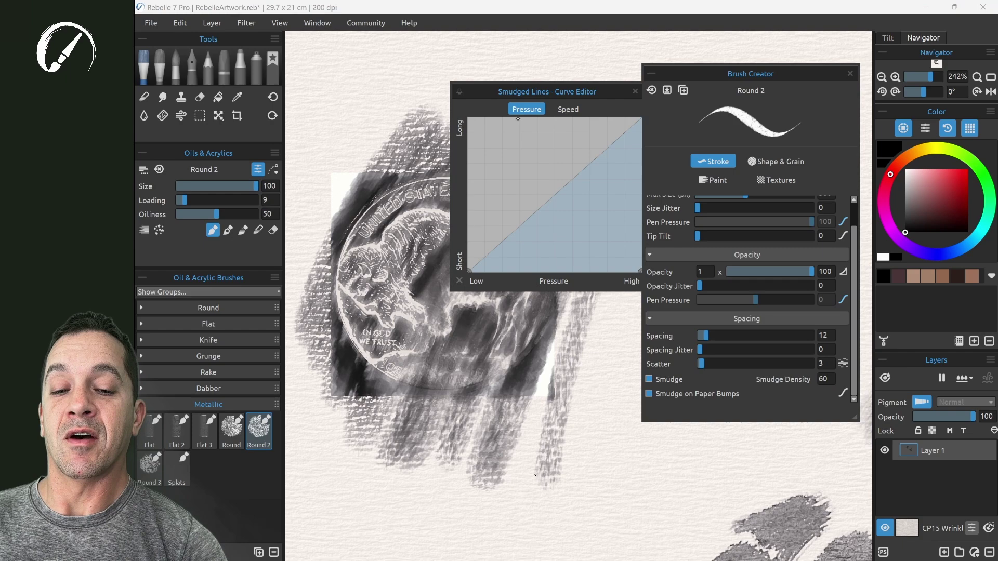
click(568, 109)
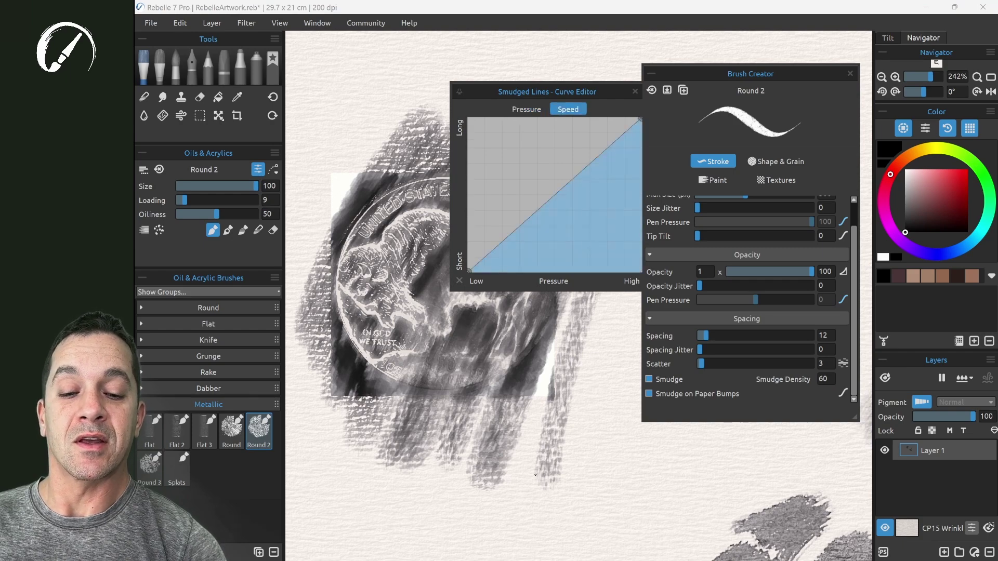
drag(544, 202, 574, 234)
click(526, 109)
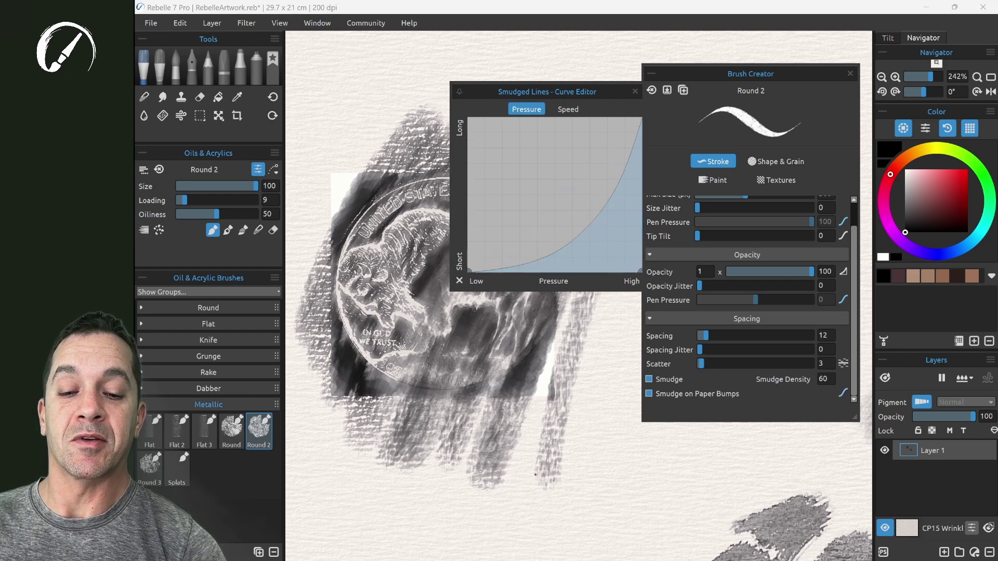
click(568, 109)
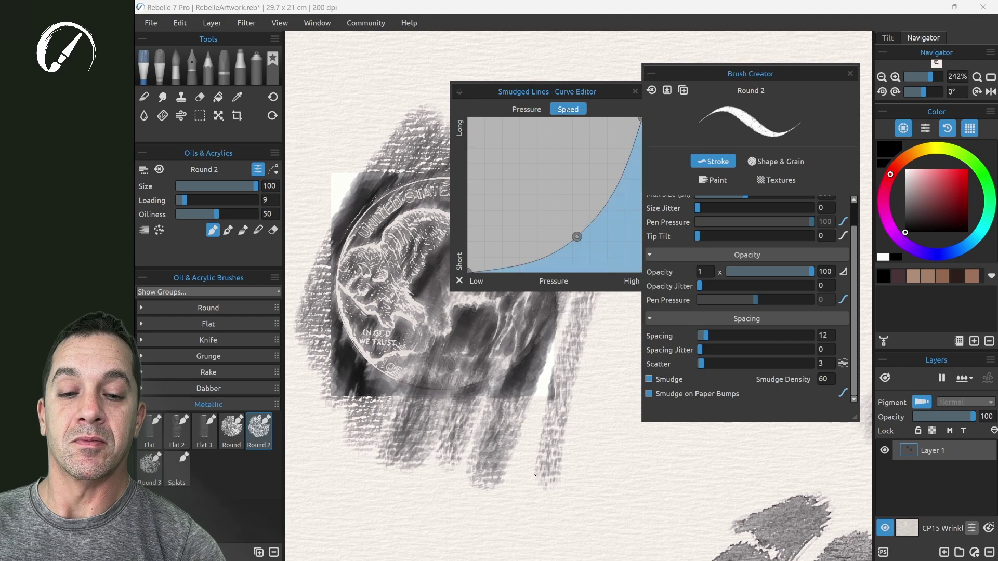
click(526, 109)
drag(577, 237, 535, 171)
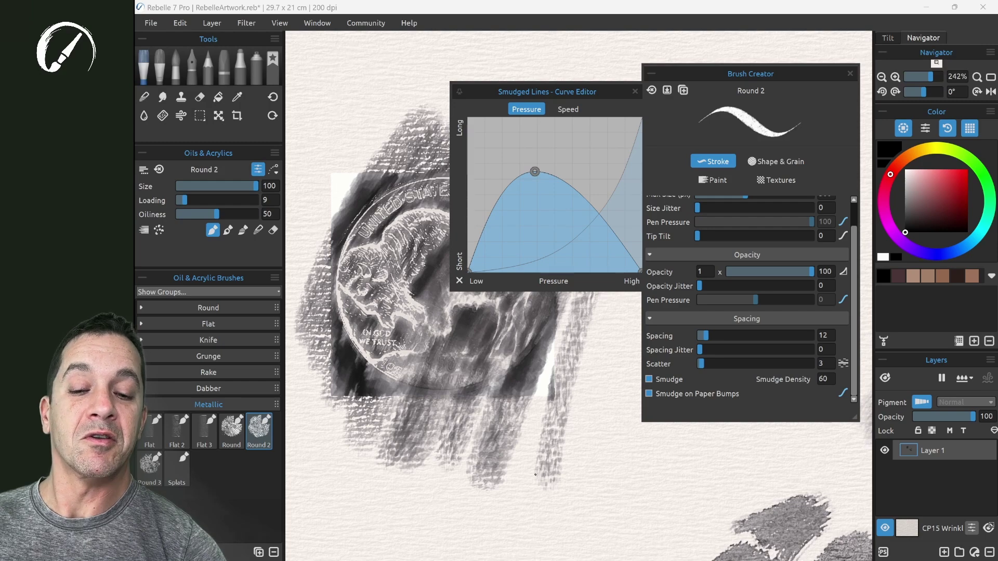
double_click(534, 172)
click(568, 109)
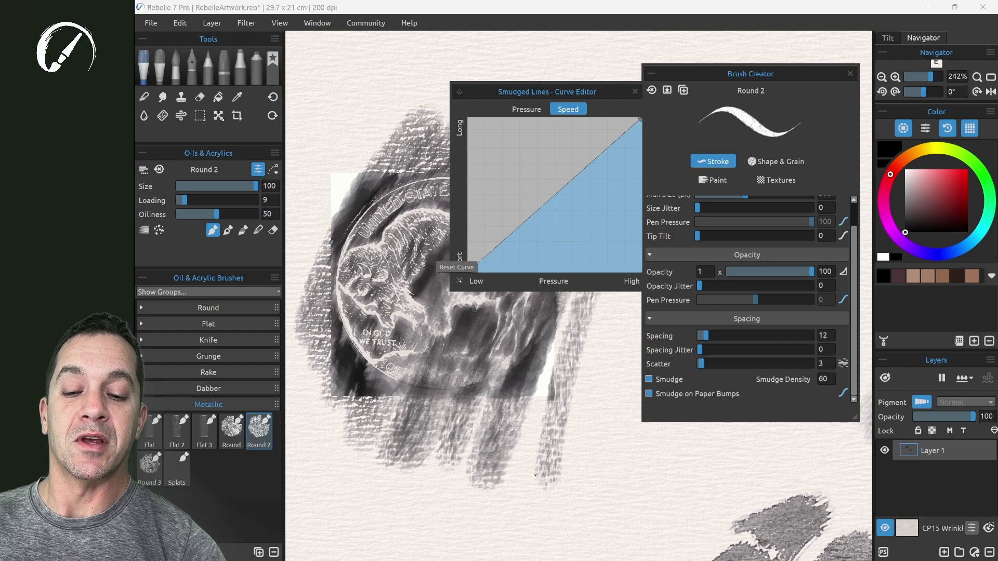
click(635, 92)
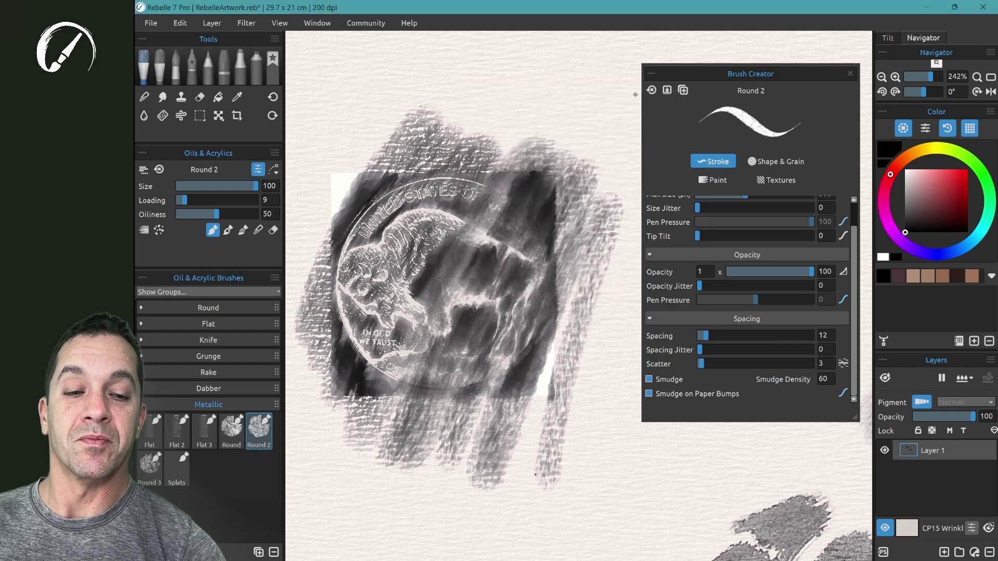